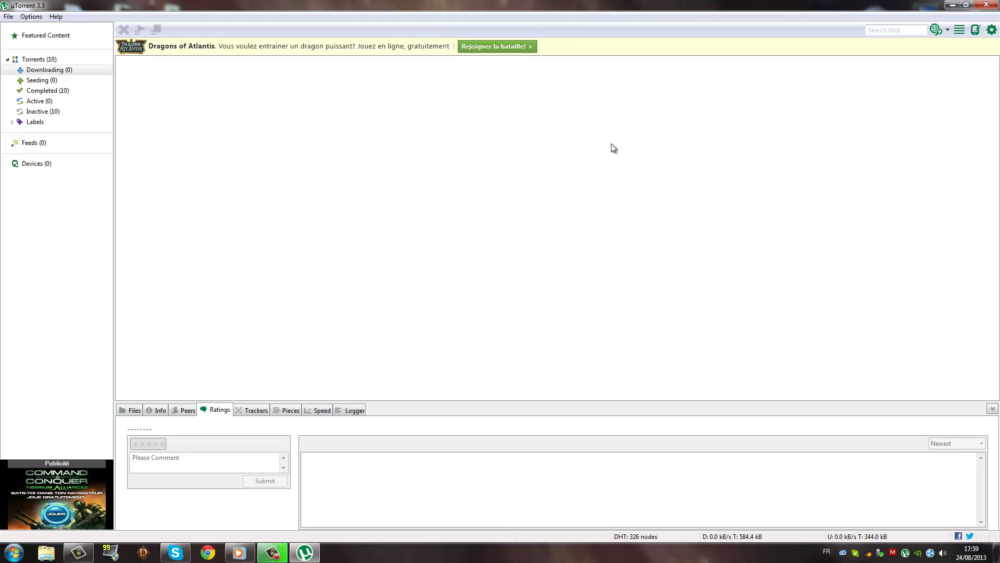
Look through several completed torrents and their ratings, and return to the list of downloading torrents.
left_click(62, 91)
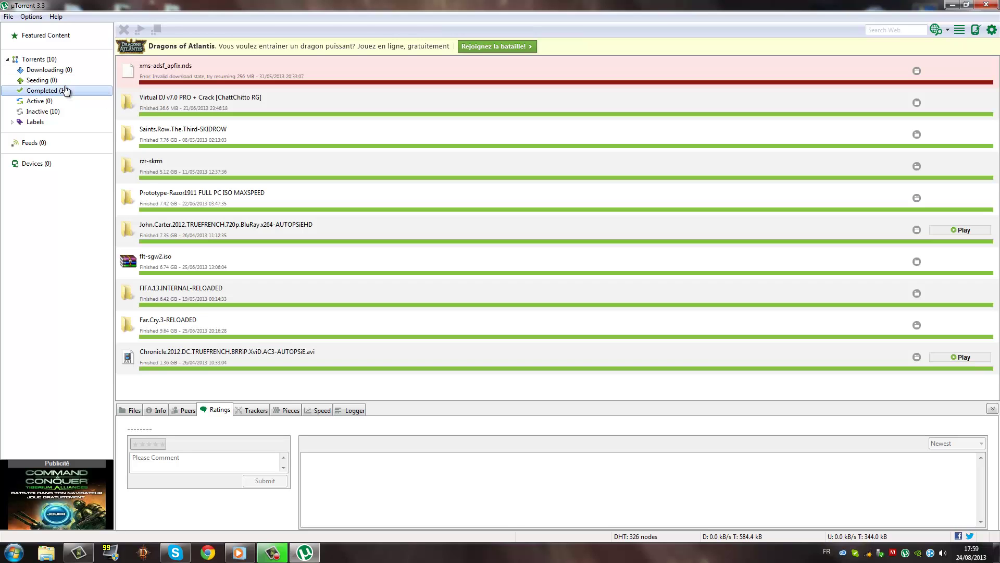
left_click(202, 298)
key("Down")
left_click(180, 151)
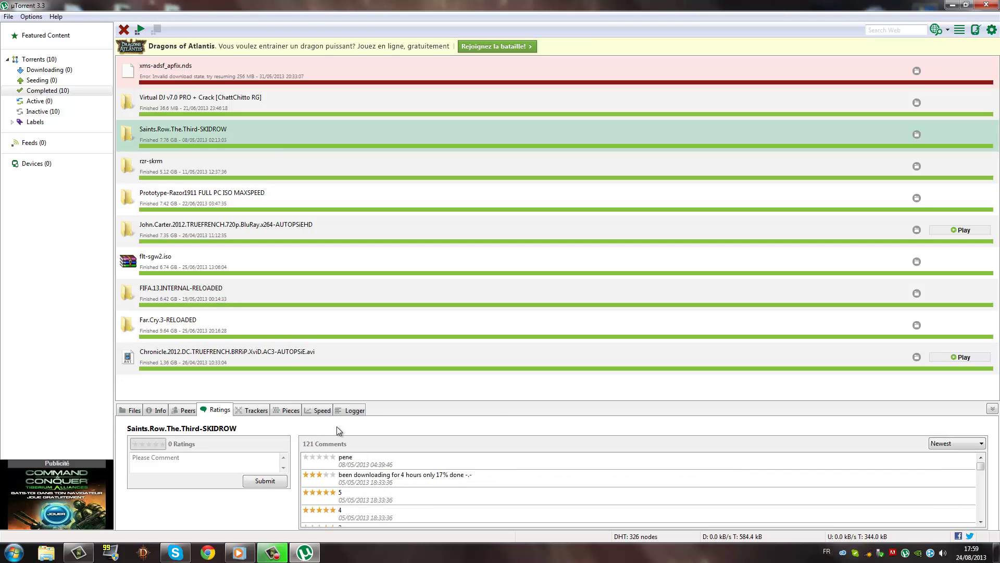
left_click(116, 201)
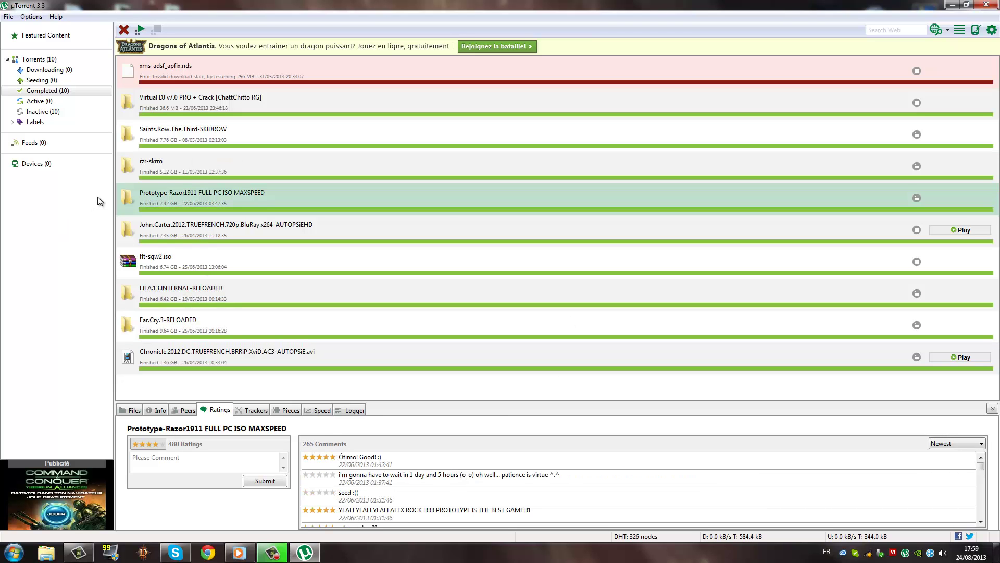
left_click(167, 238)
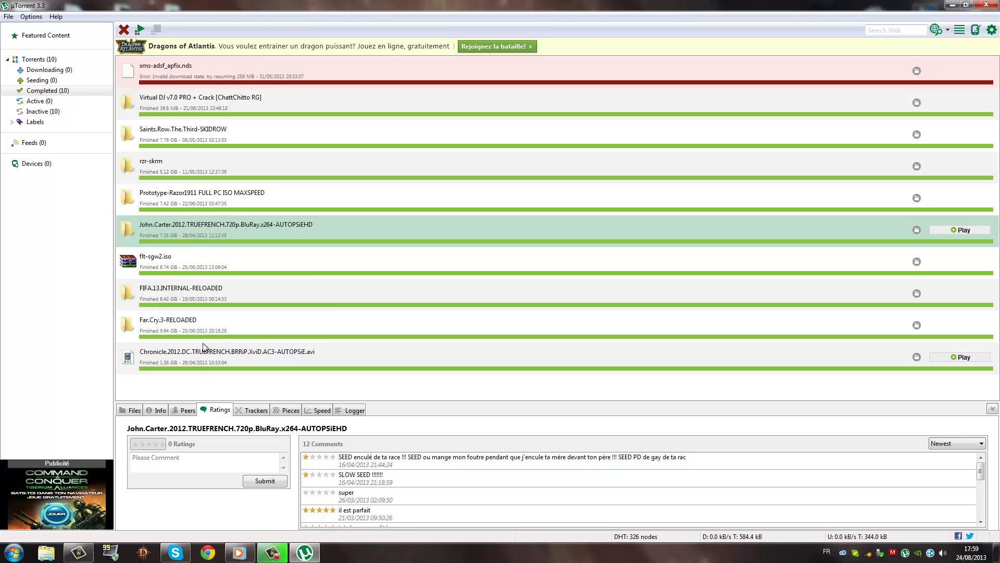
left_click(199, 360)
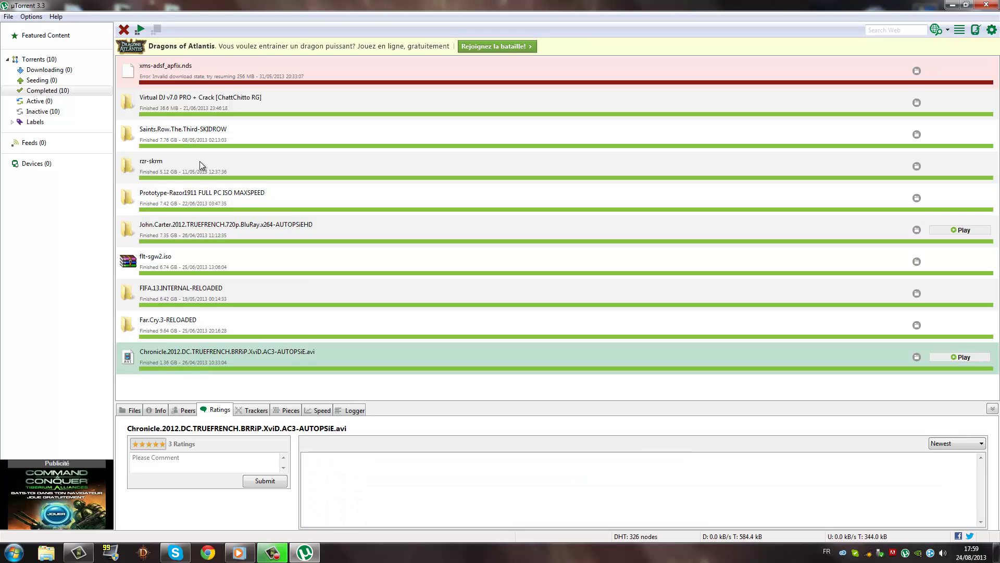
left_click(188, 94)
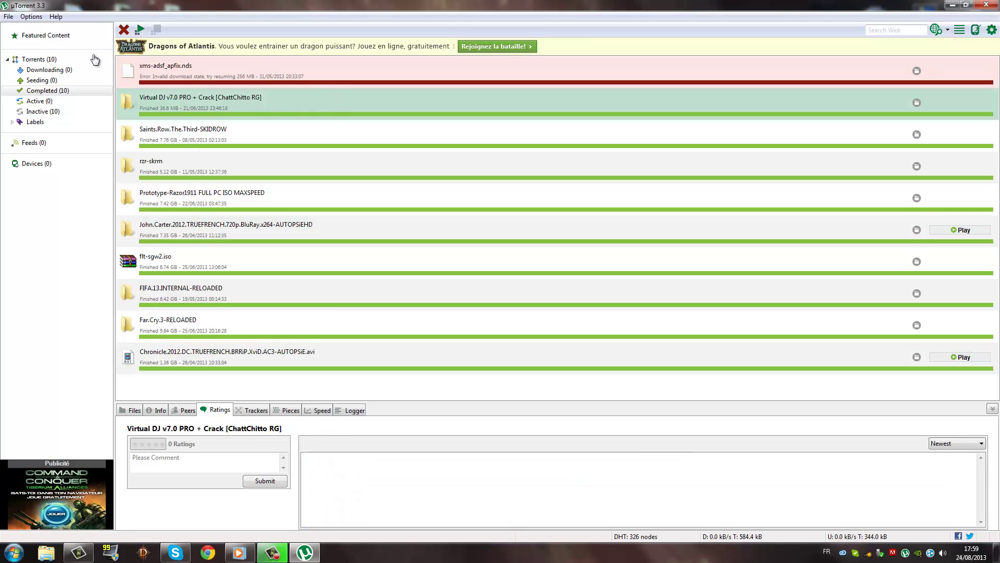
left_click(47, 70)
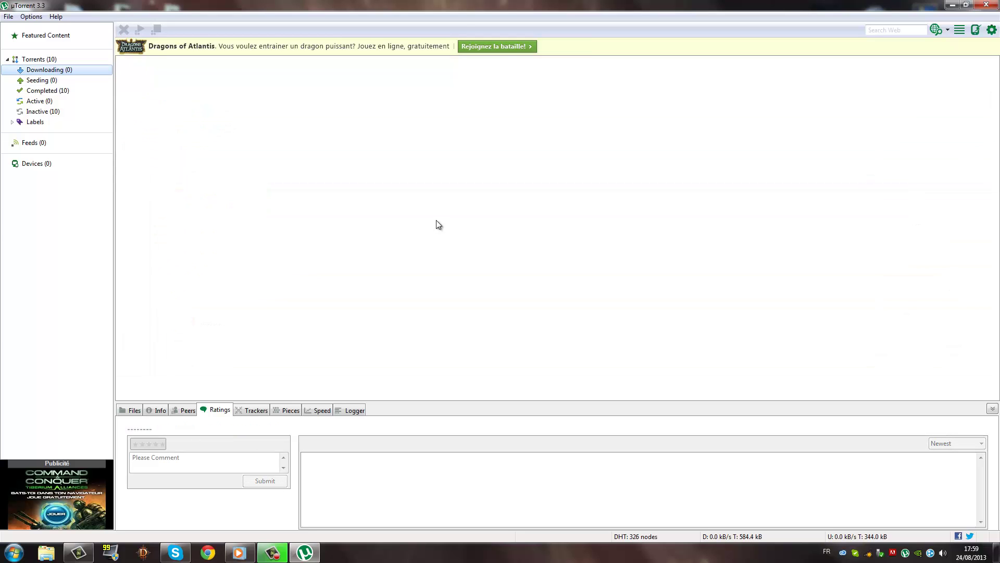
left_click(32, 17)
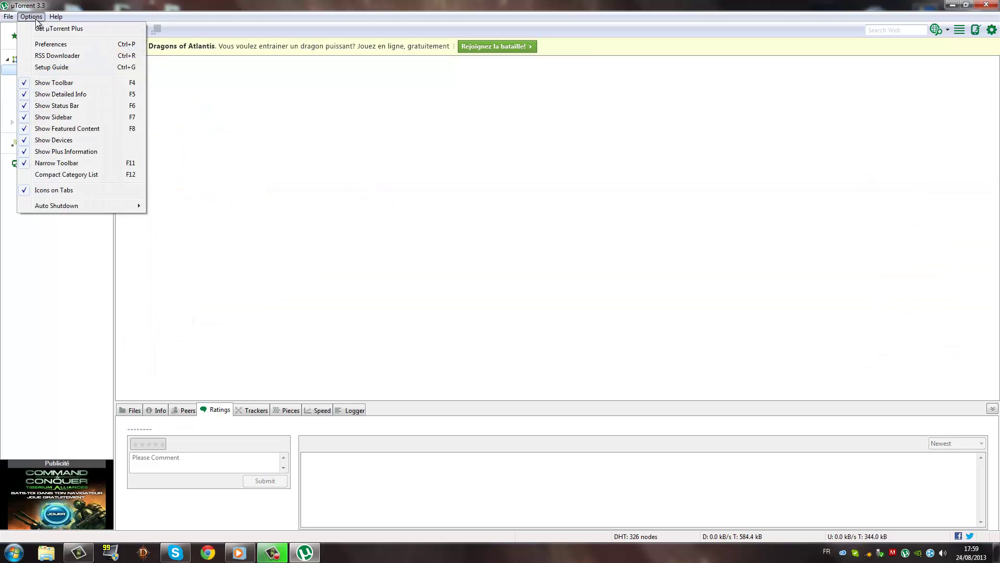
left_click(31, 47)
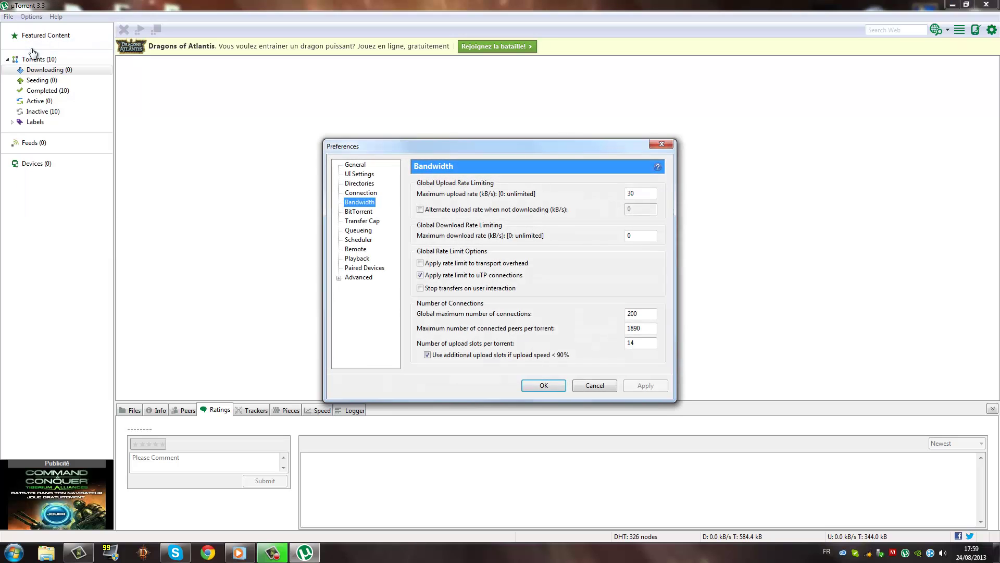
left_click(356, 165)
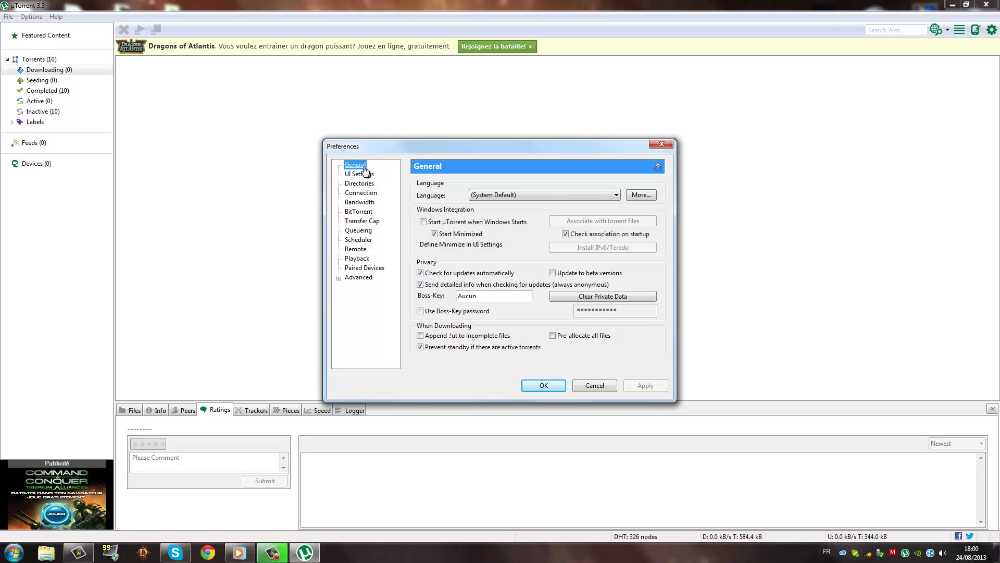
left_click(661, 144)
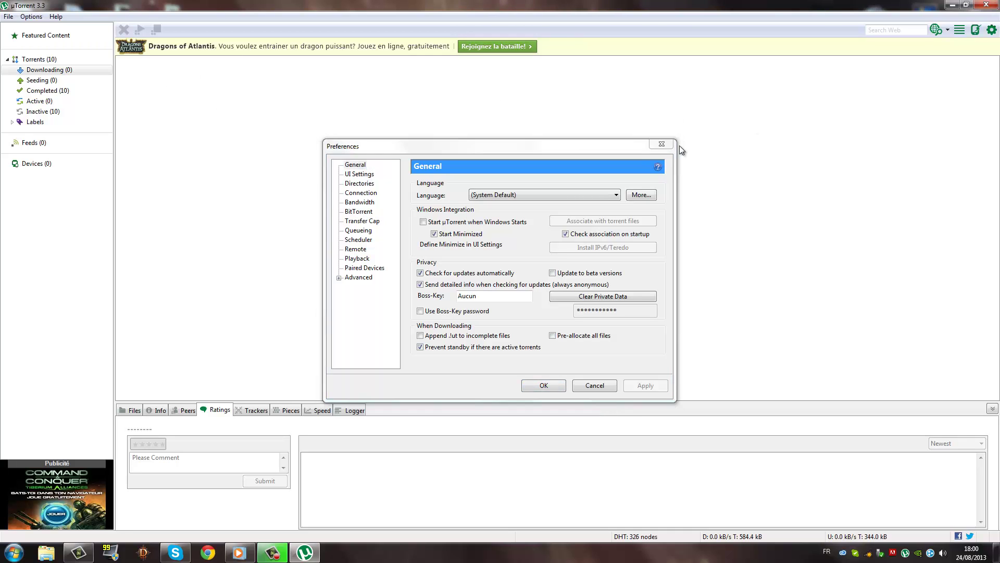
Open the connection preferences and check the port used for incoming connections.
left_click(32, 16)
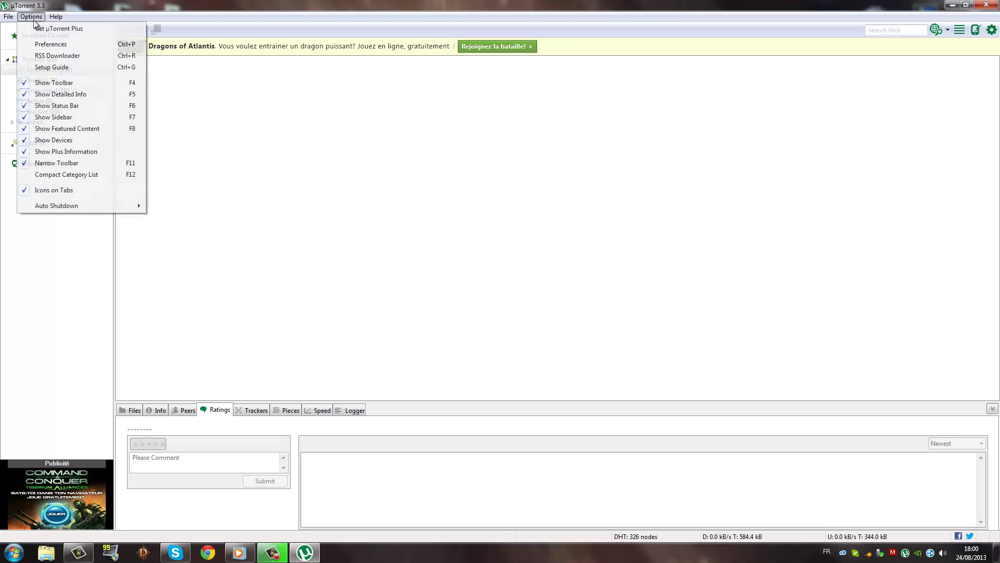
left_click(46, 45)
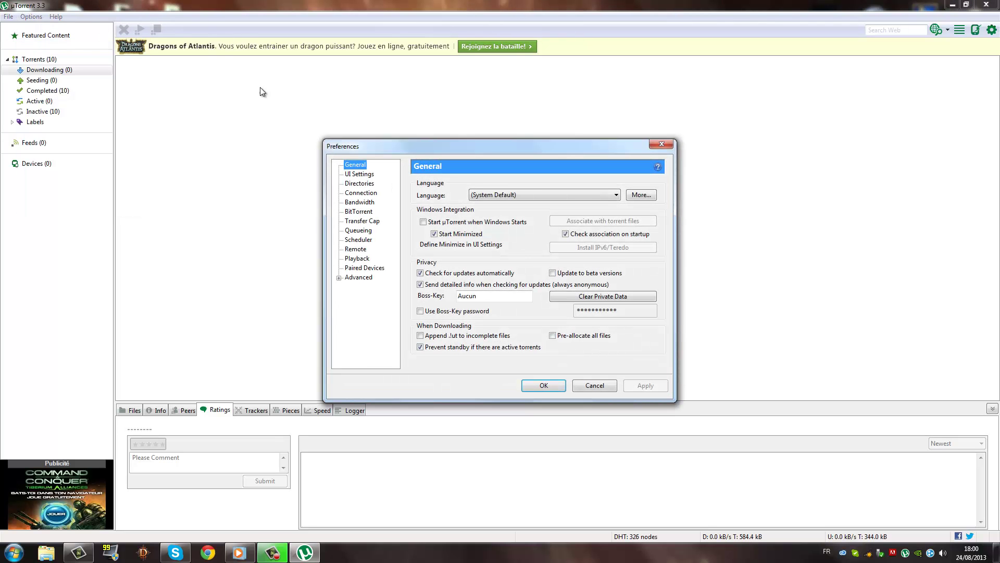
left_click(365, 193)
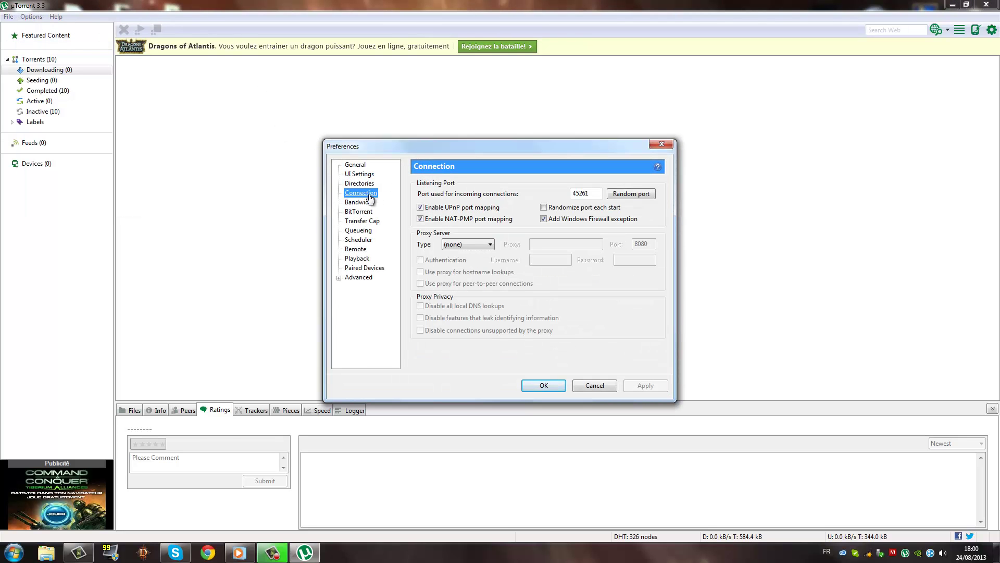
double_click(587, 193)
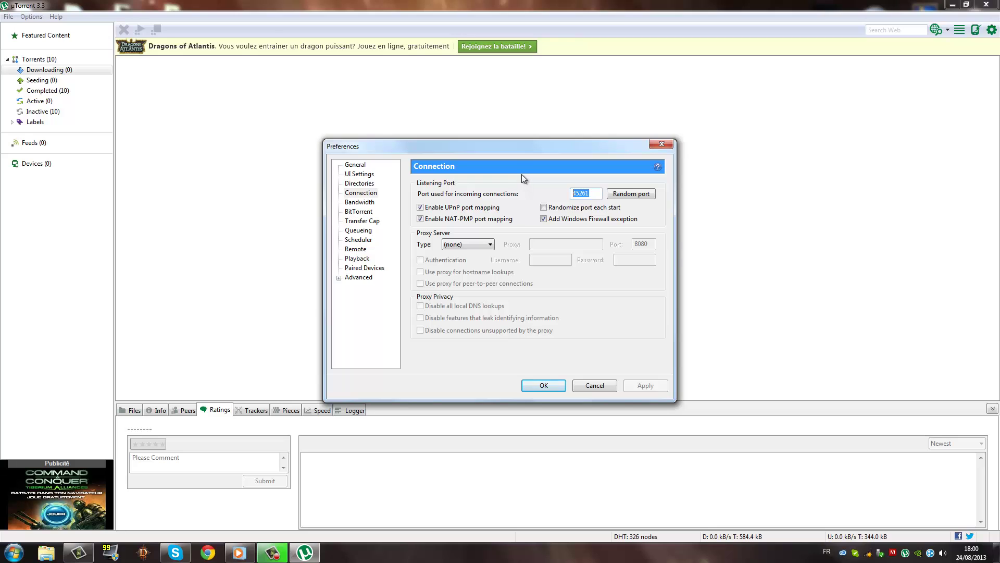
left_click(587, 193)
Set the global maximum upload rate to 30 kB/s in the bandwidth preferences.
left_click(370, 204)
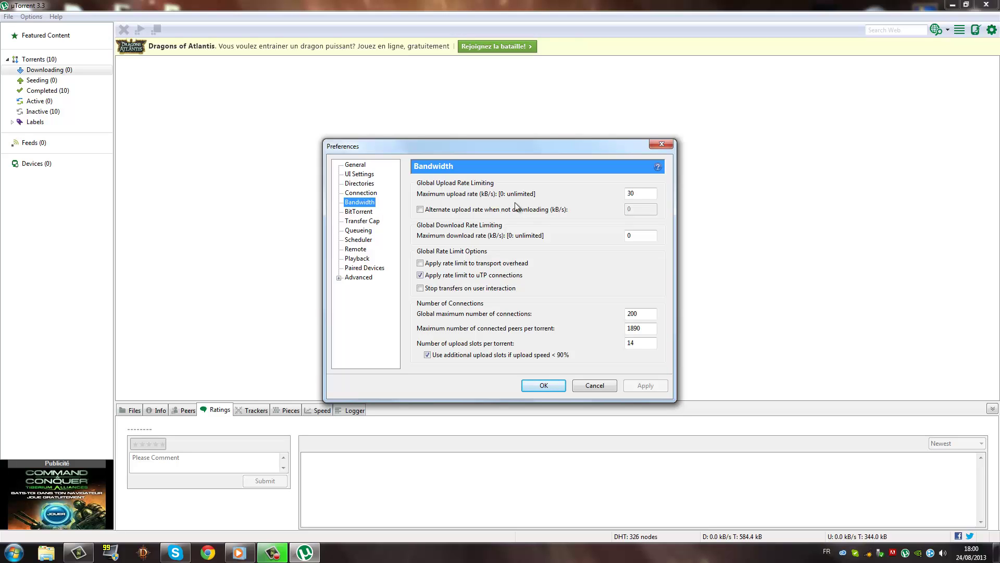
double_click(632, 193)
type("30")
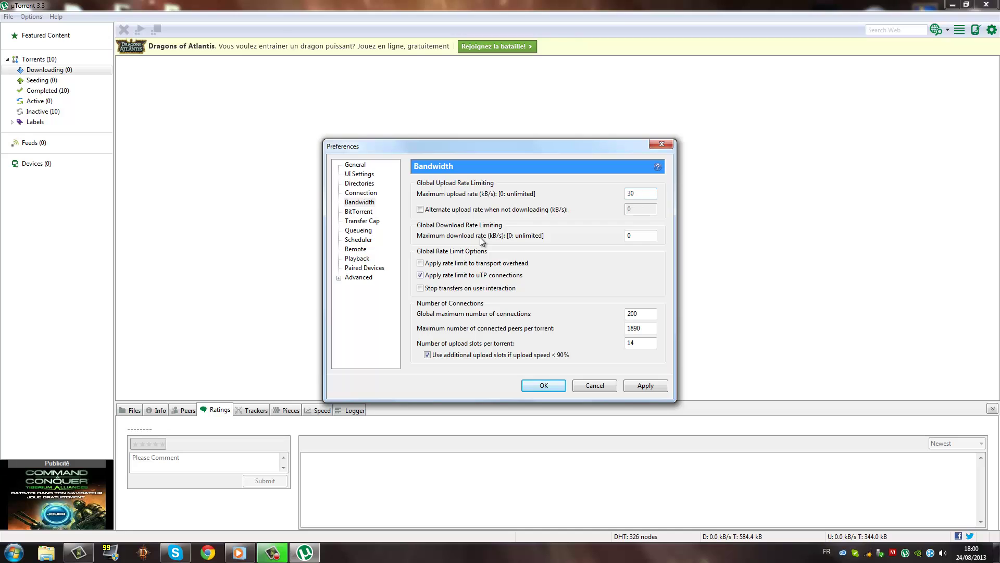
Check the download rate and connection limits, enable stopping transfers on user interaction, and apply the bandwidth settings.
double_click(638, 237)
left_click(648, 235)
key("Tab")
key("Tab")
key("Tab")
key("Tab")
left_click(558, 291)
double_click(631, 342)
left_click(644, 388)
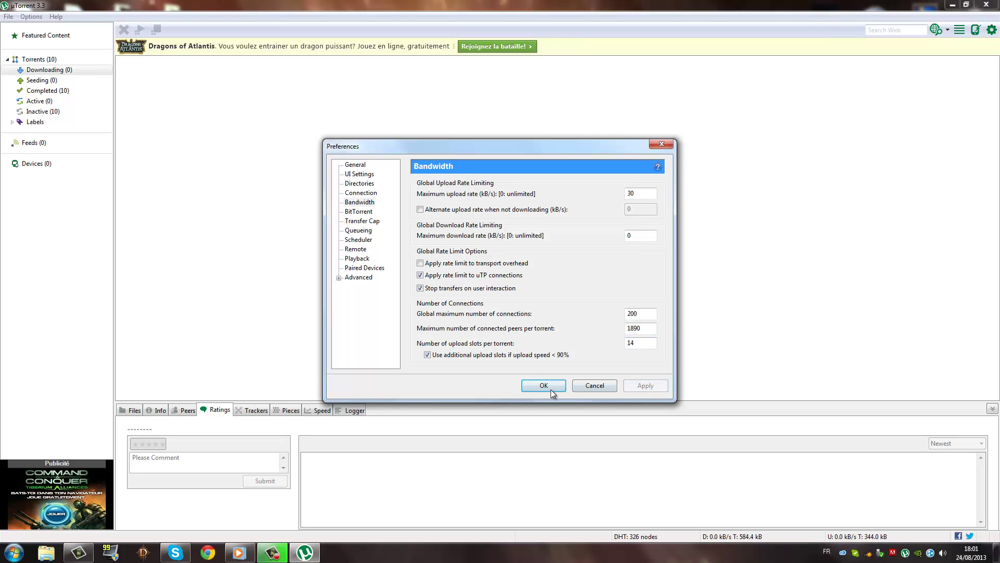
Review the queueing preferences for maximum active torrents, active downloads and the default seeding goal.
left_click(358, 230)
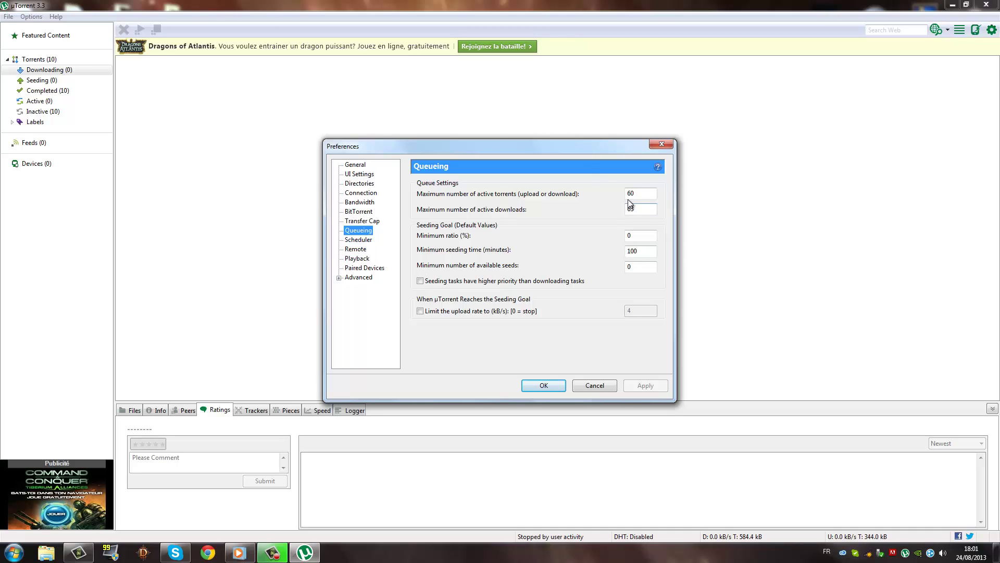
key("Tab")
left_click(628, 209)
double_click(645, 238)
left_click_drag(651, 252, 610, 253)
key("Tab")
Set the bt.allow_same_ip advanced option to True.
left_click(360, 279)
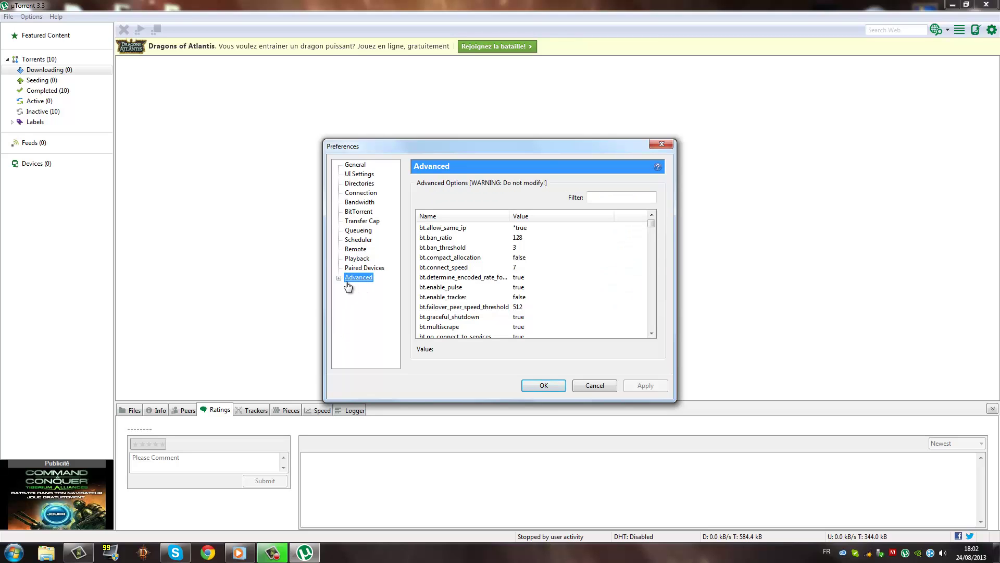
left_click(339, 279)
left_click(339, 279)
left_click(467, 226)
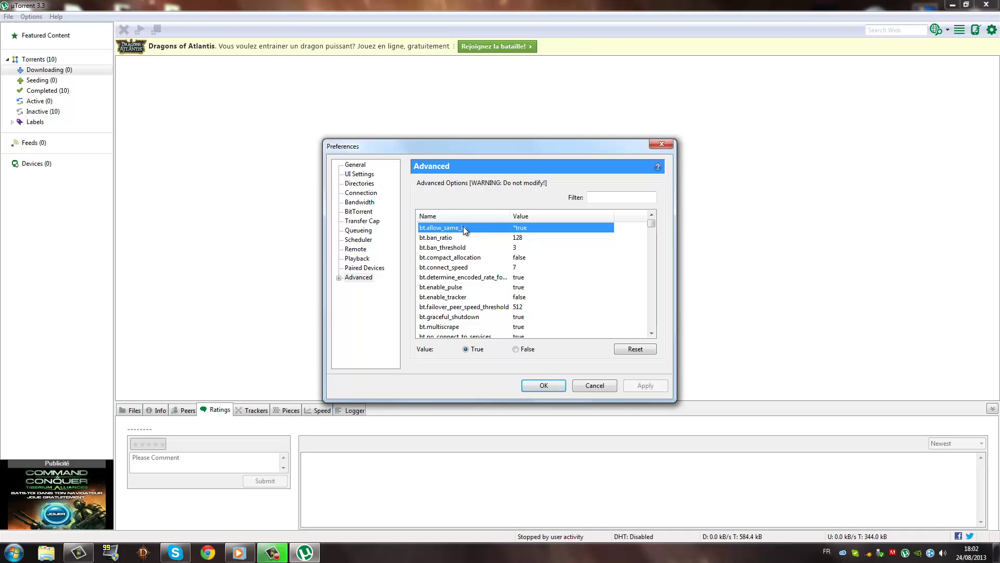
left_click(465, 350)
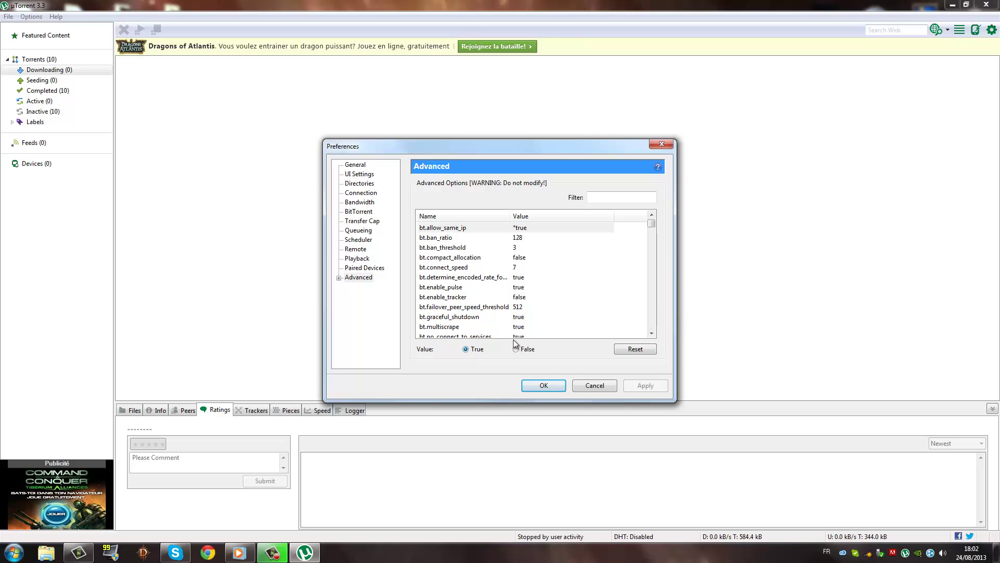
left_click(516, 349)
left_click(466, 350)
Check the rss.update_interval value in the advanced options and accept the preferences.
left_click_drag(651, 223, 650, 318)
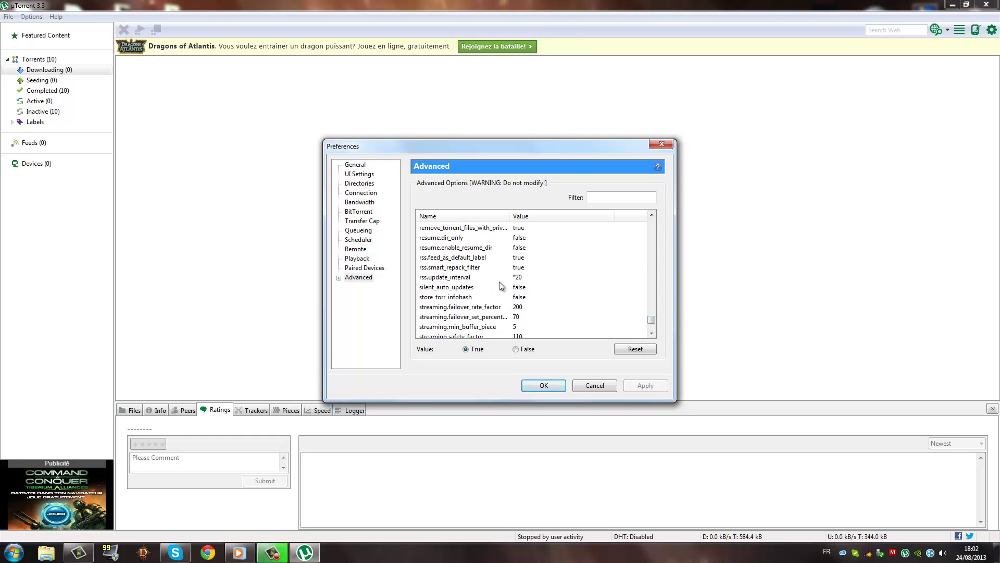
left_click(469, 277)
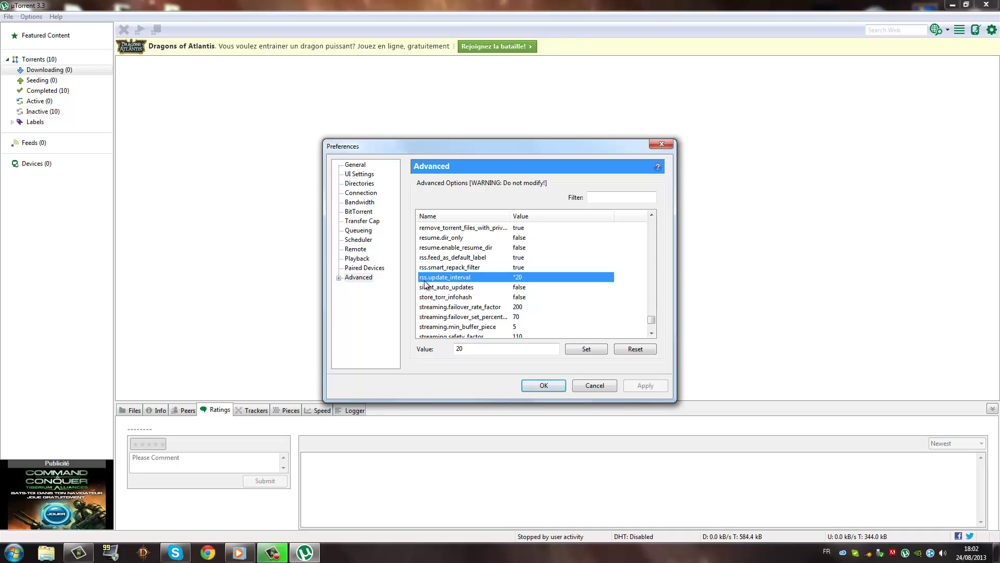
left_click(460, 349)
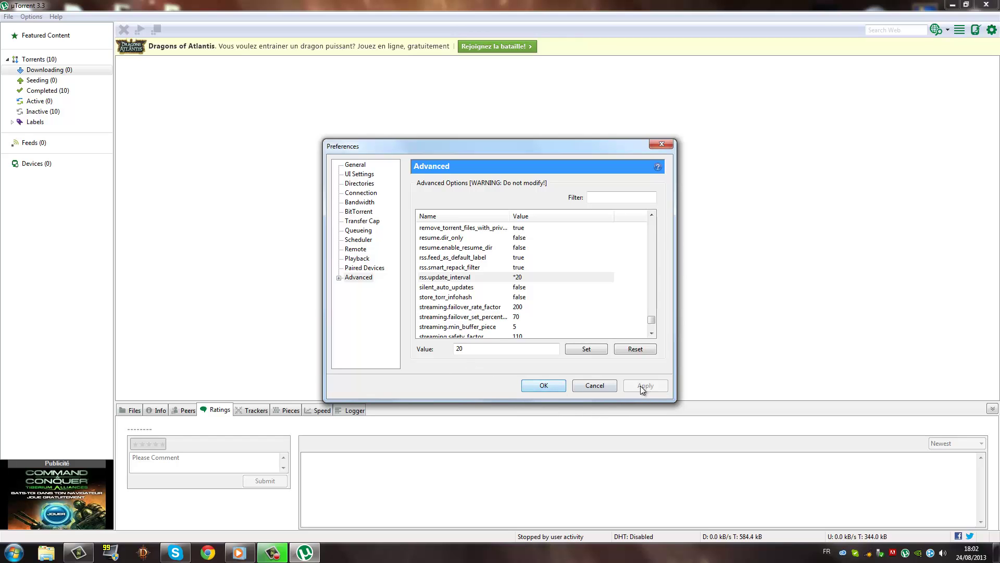
left_click(545, 386)
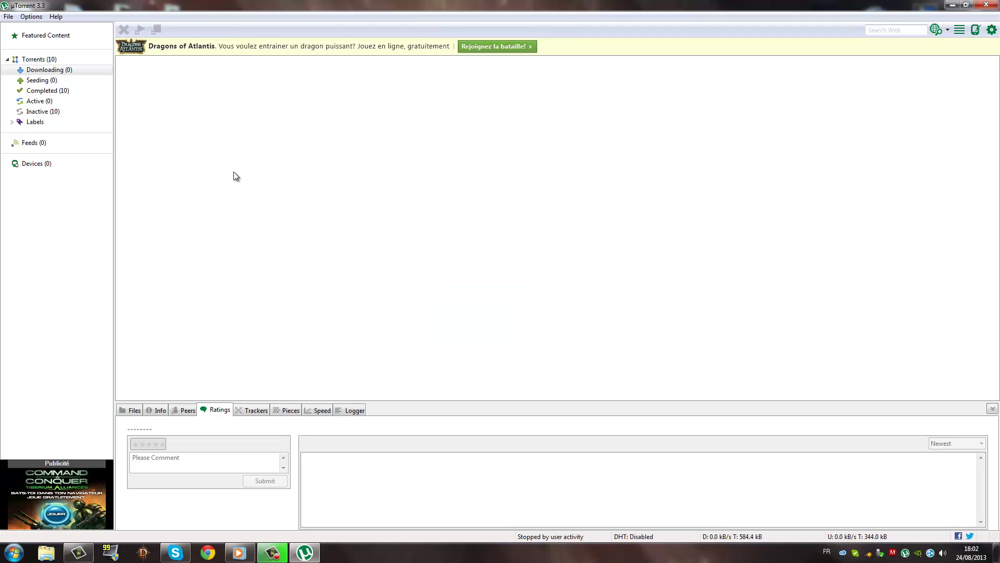